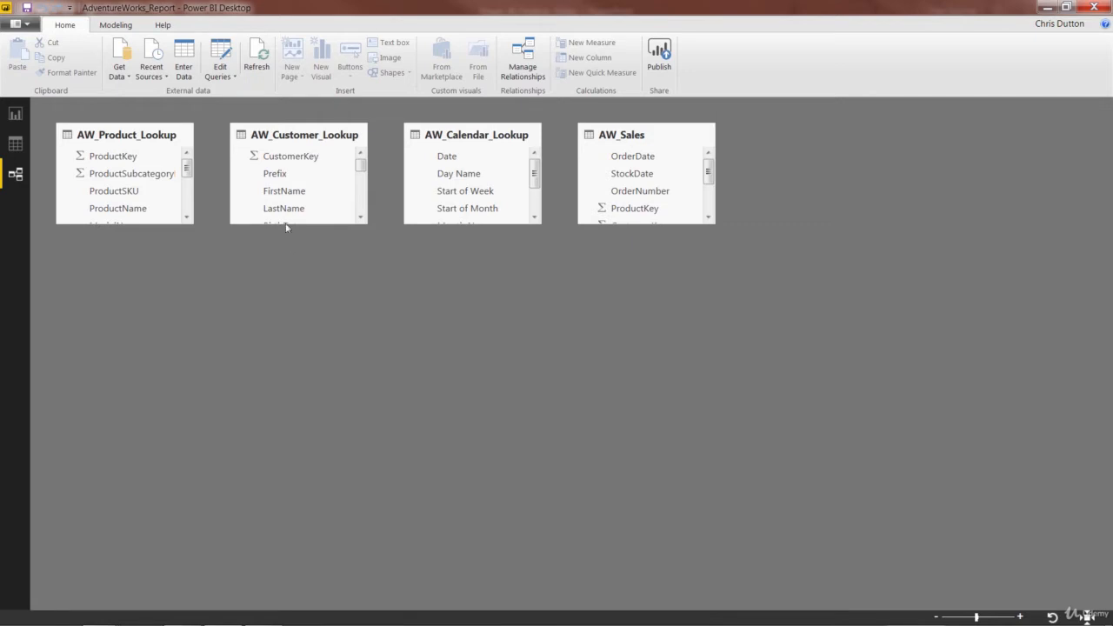
Step: Open the query editor and review the product, customer, calendar and sales queries plus the data sources in the current file
left_click(220, 51)
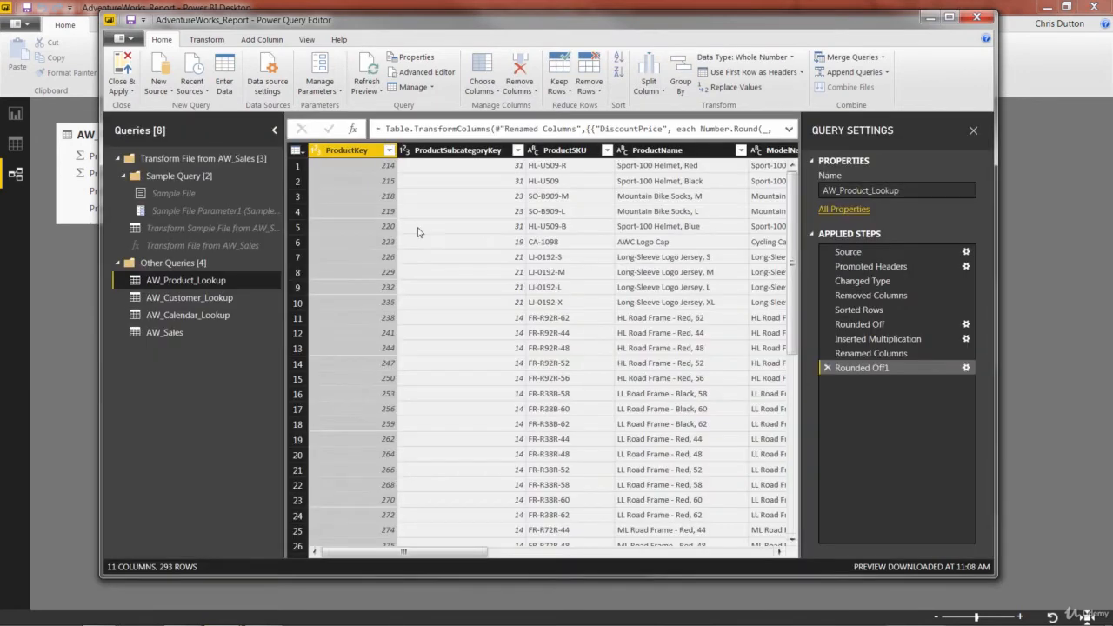
left_click(175, 297)
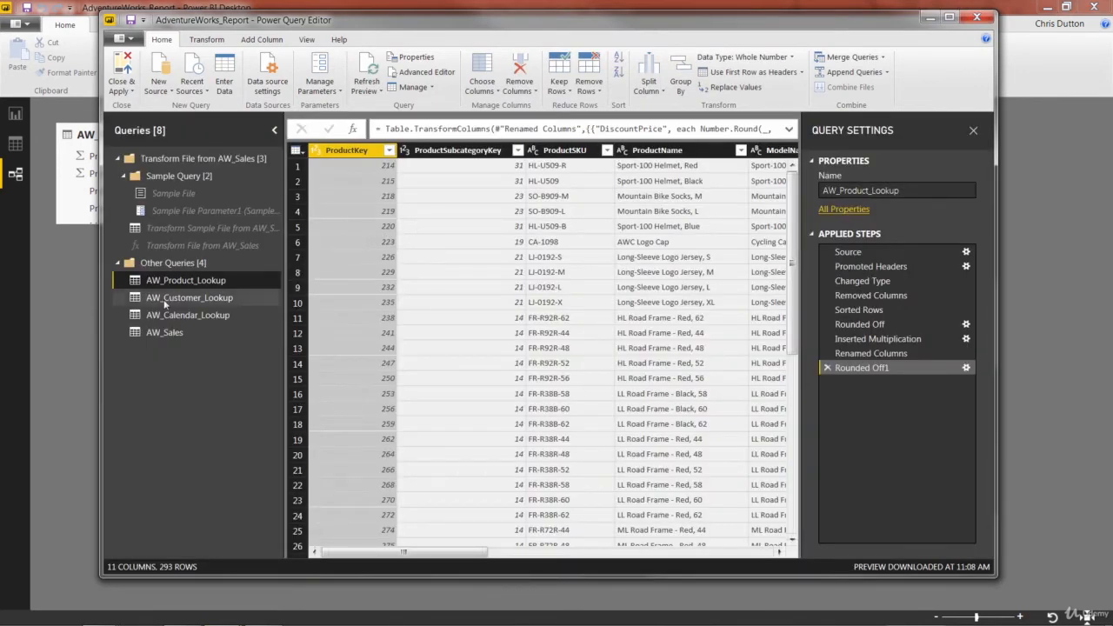
left_click(171, 315)
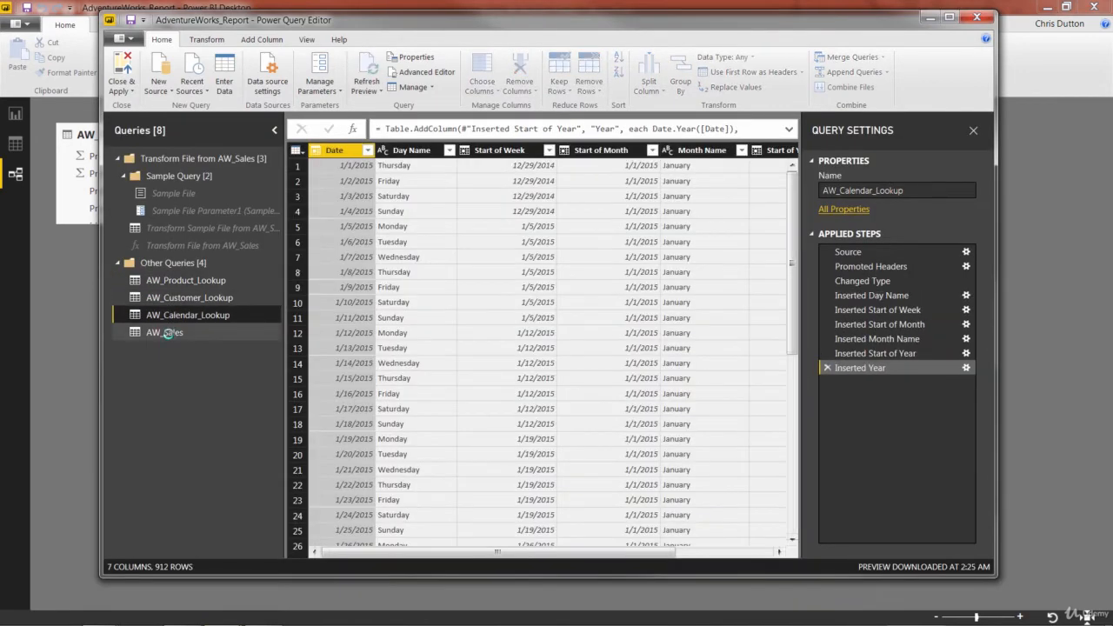
left_click(168, 332)
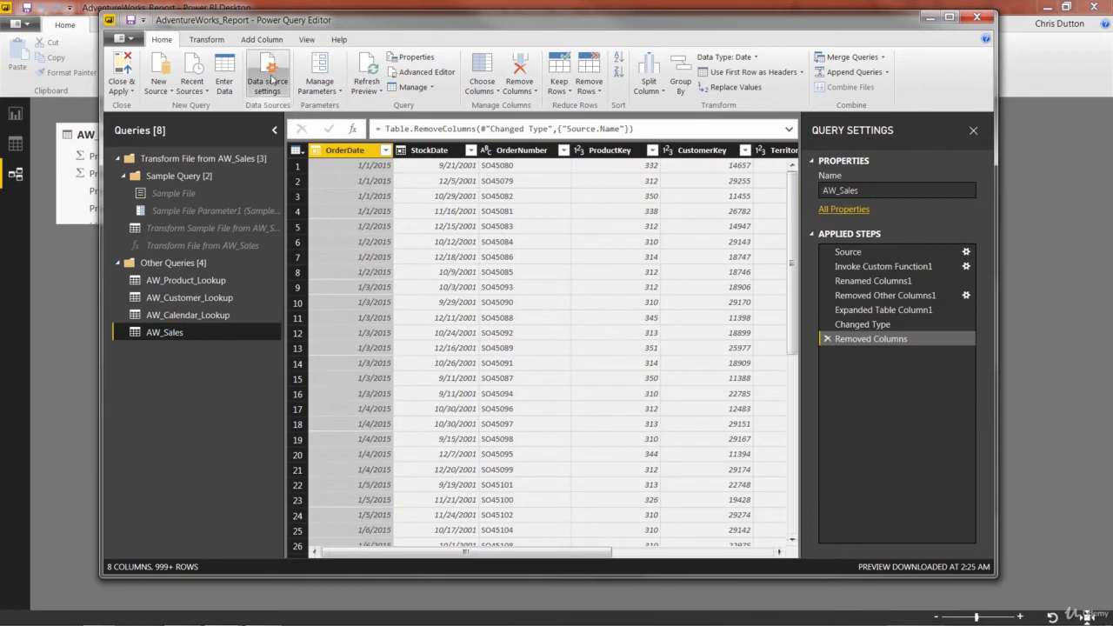
left_click(267, 71)
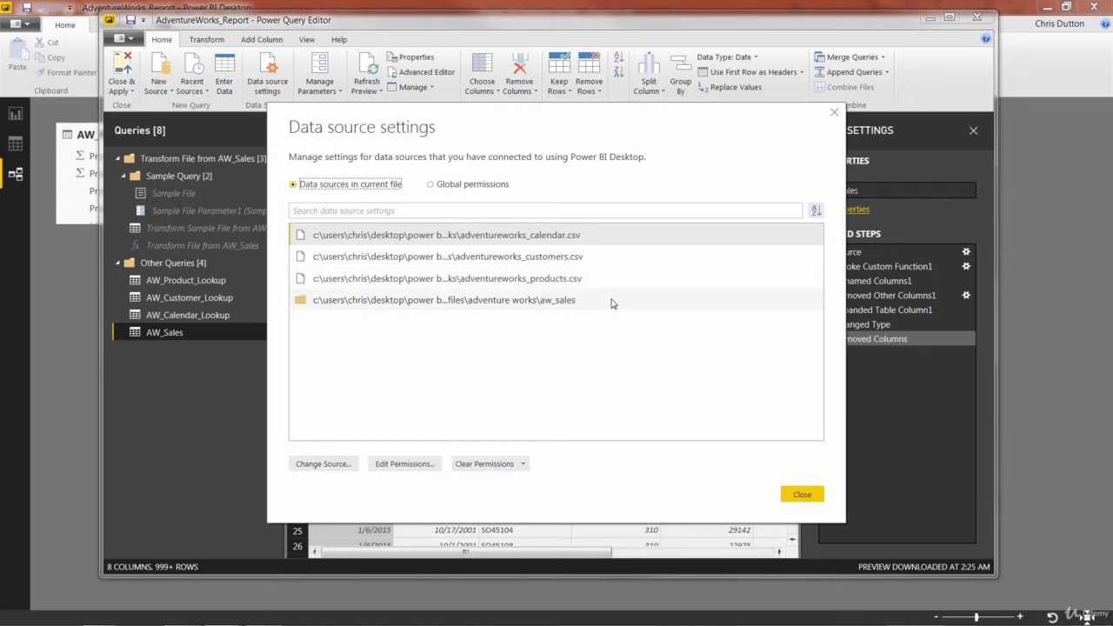
left_click(801, 493)
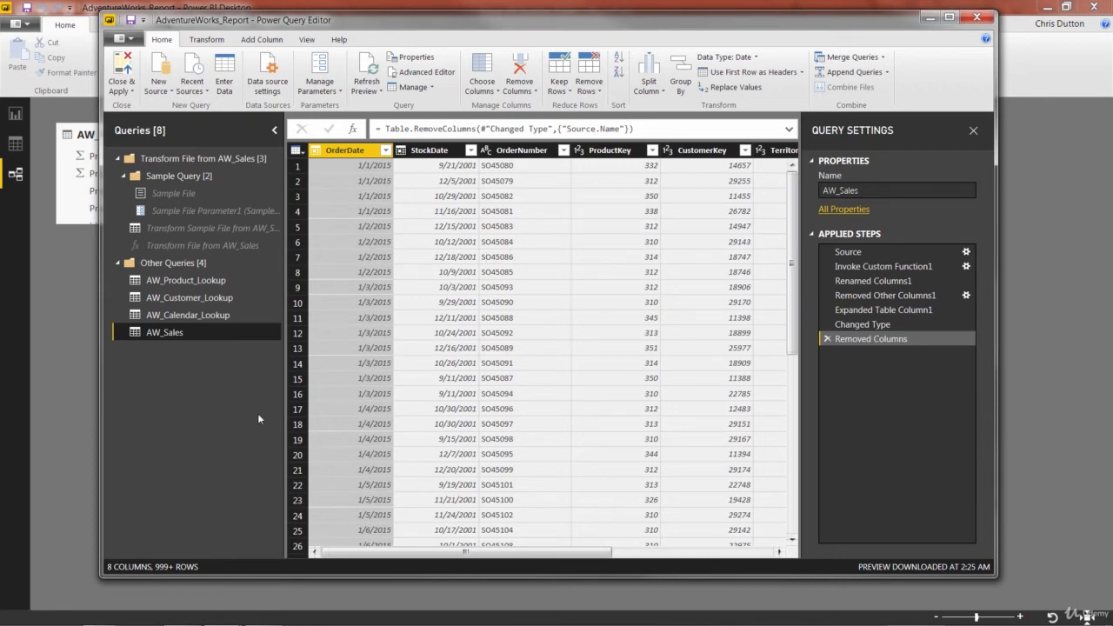
Step: In File Explorer, rename the AdventureWorks_Products file in the Adventure Works folder to AdventureWorks_Products2, and return to the query editor
key("alt+Tab")
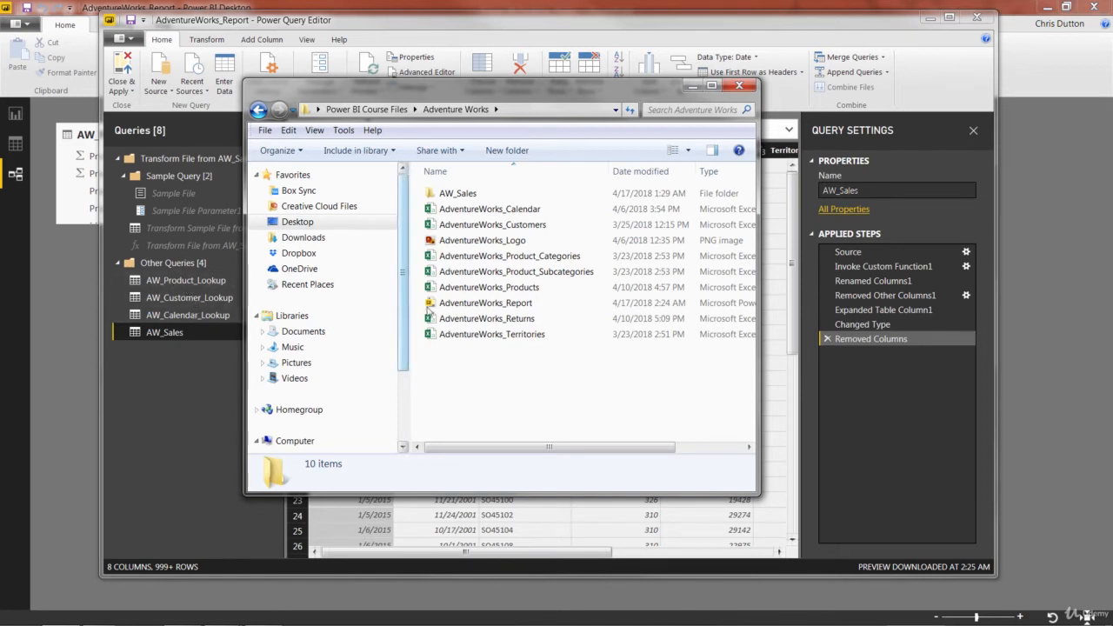
left_click(518, 289)
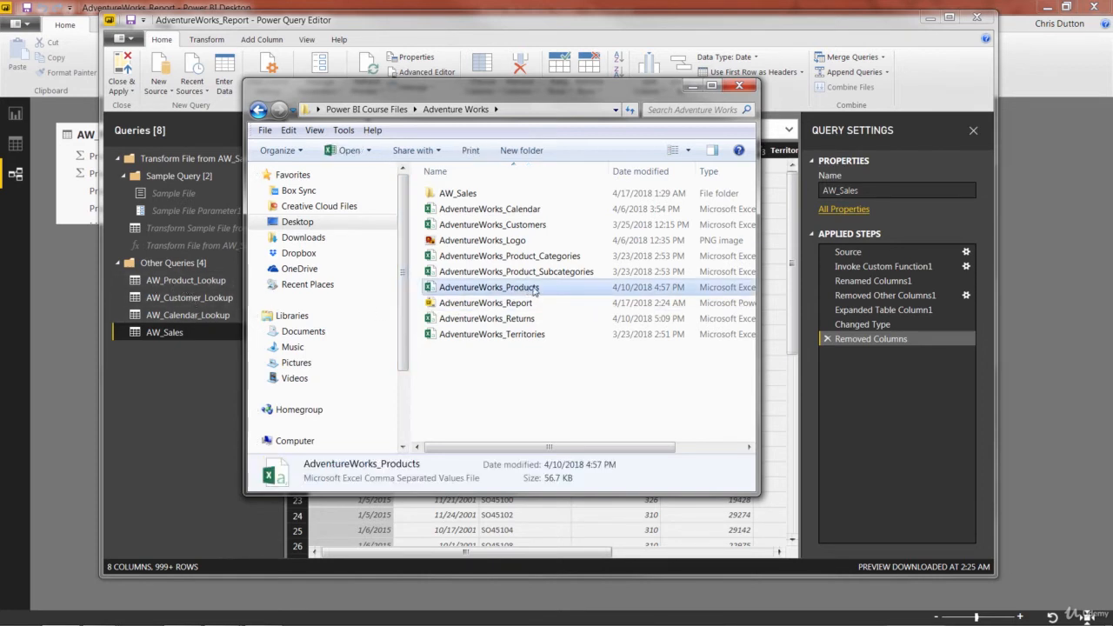
right_click(534, 290)
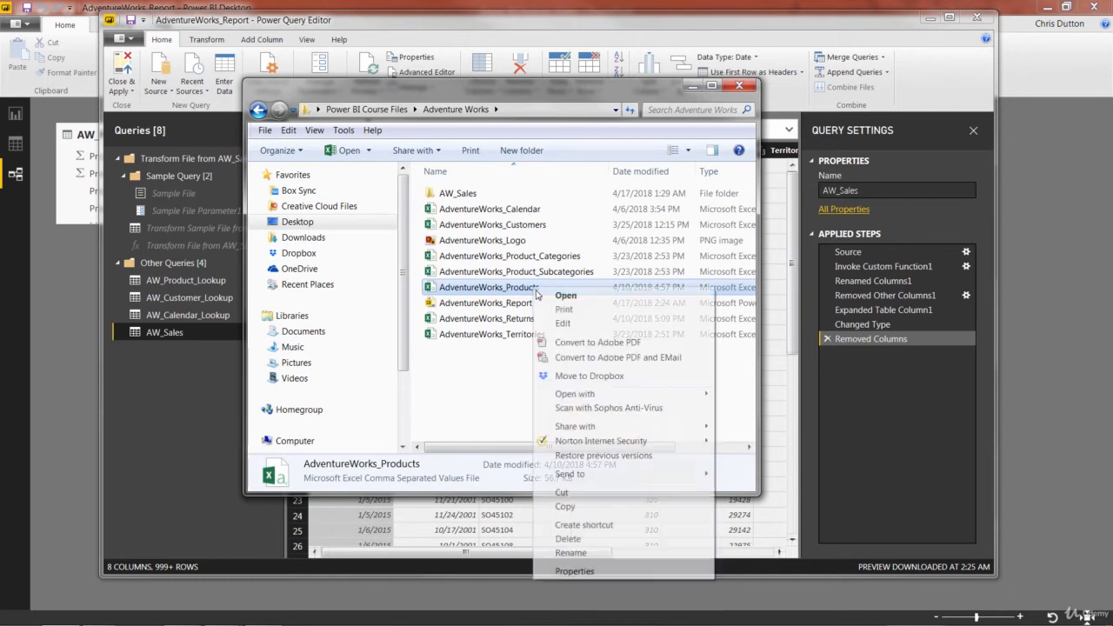
left_click(570, 553)
left_click(549, 289)
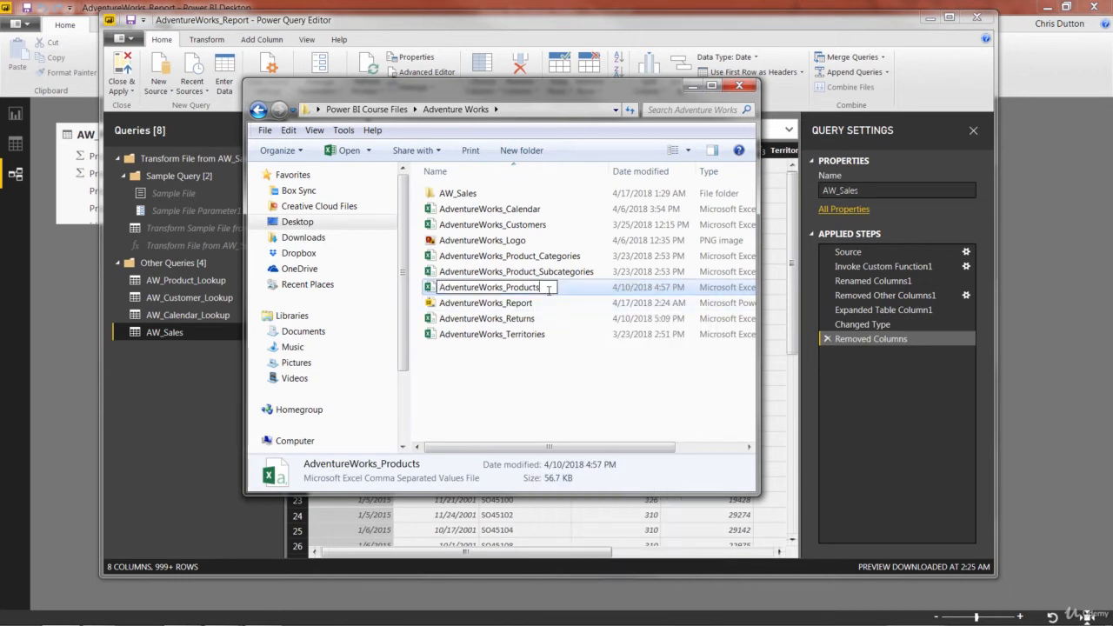
type("2")
key("Return")
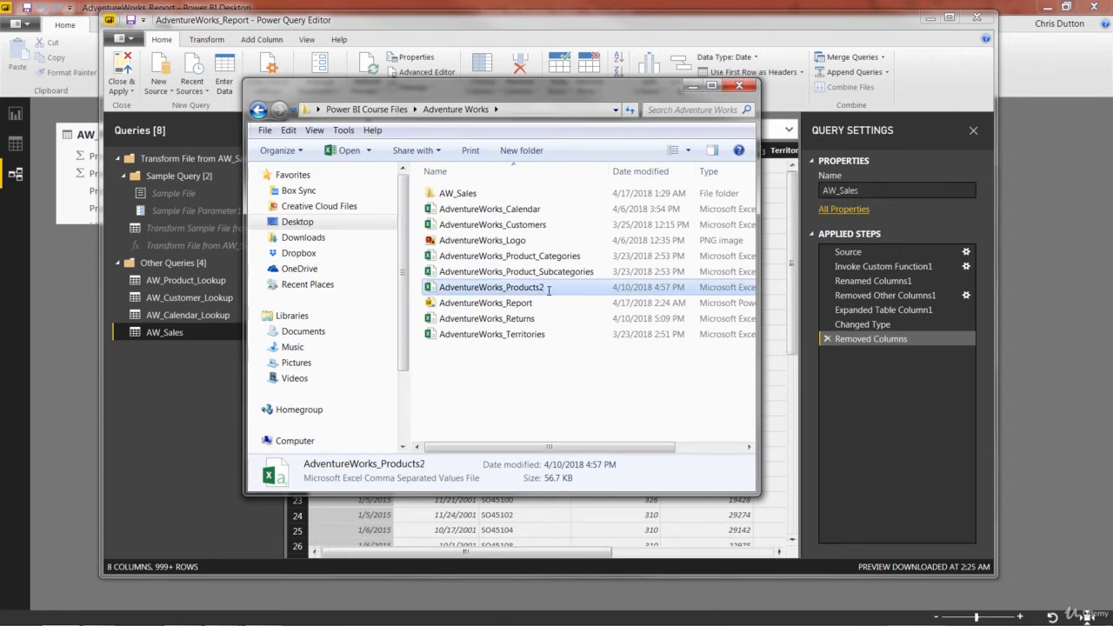
left_click(691, 86)
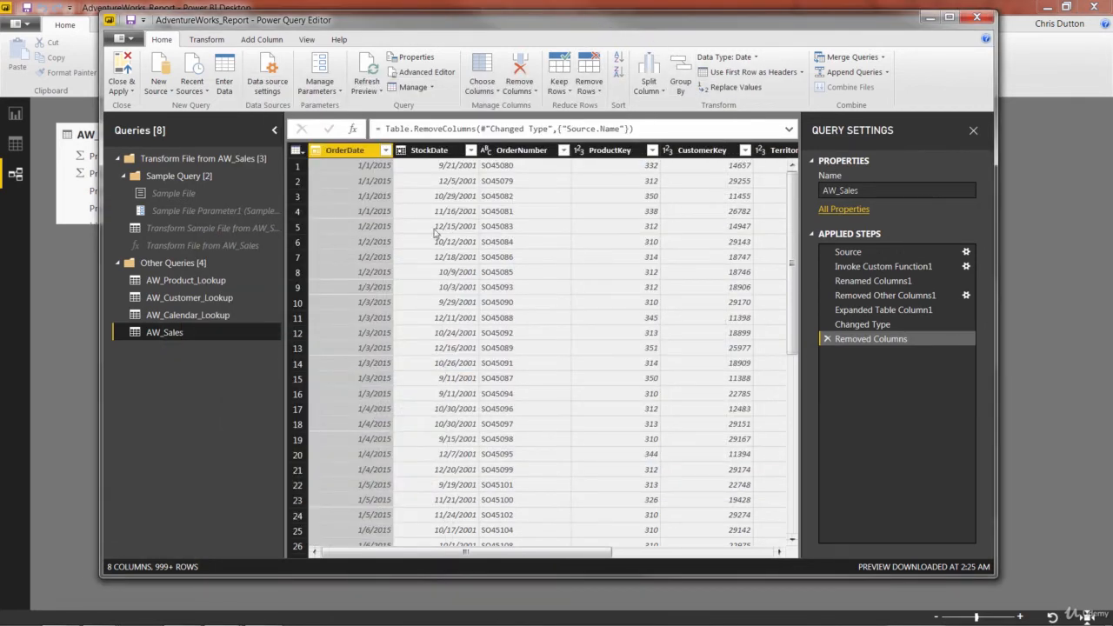
Step: Refresh the AW_Product_Lookup preview and trace its applied steps back to Source, showing the full source formula
left_click(199, 281)
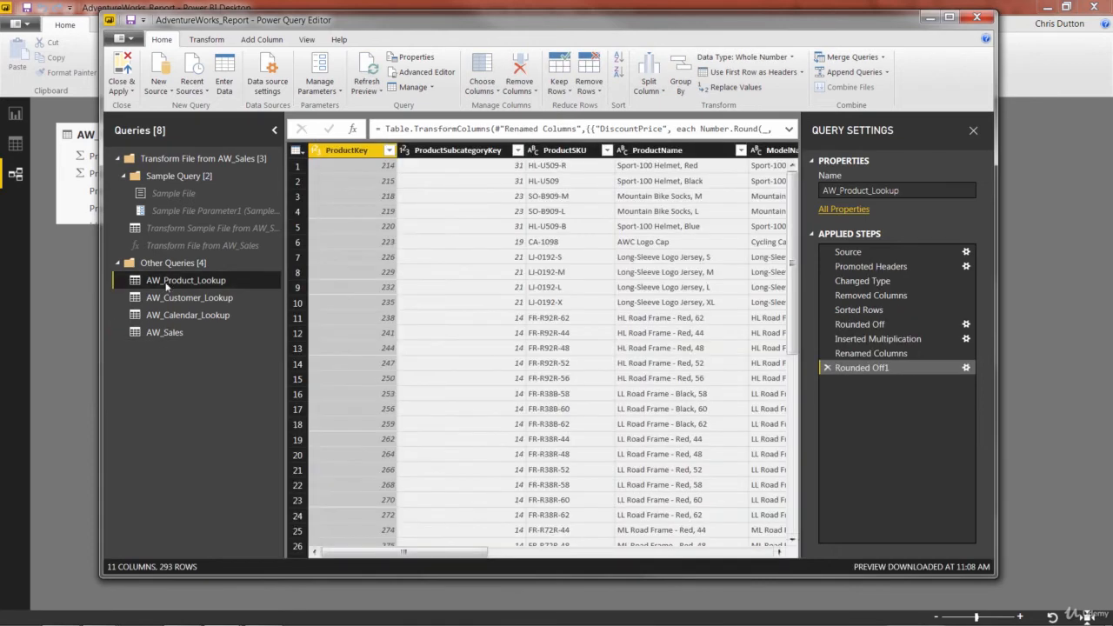
left_click(373, 67)
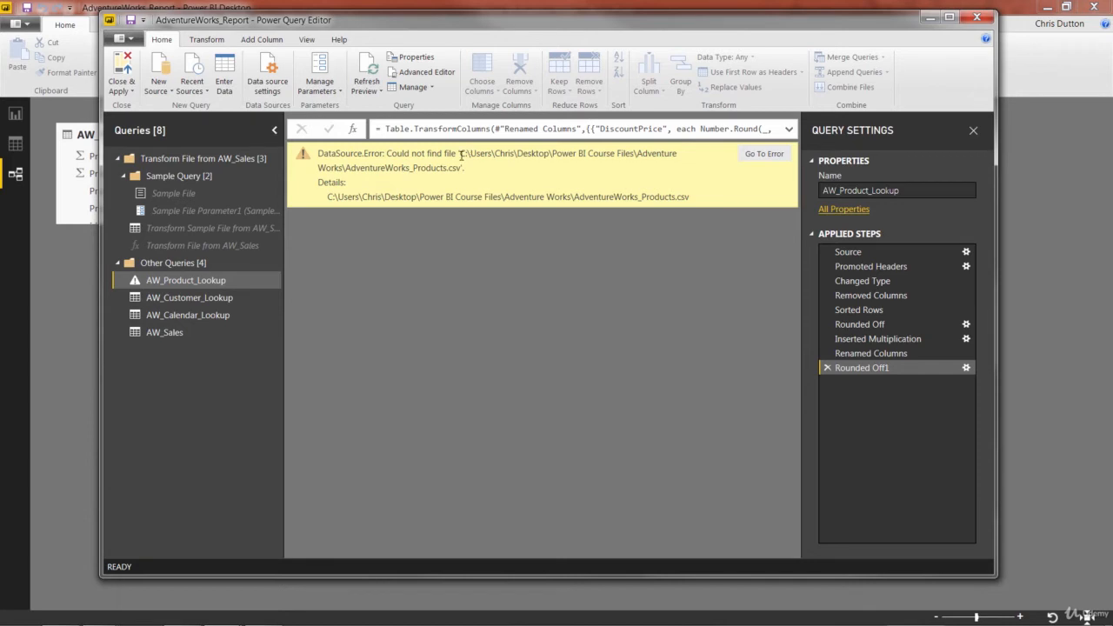
left_click_drag(459, 153, 470, 166)
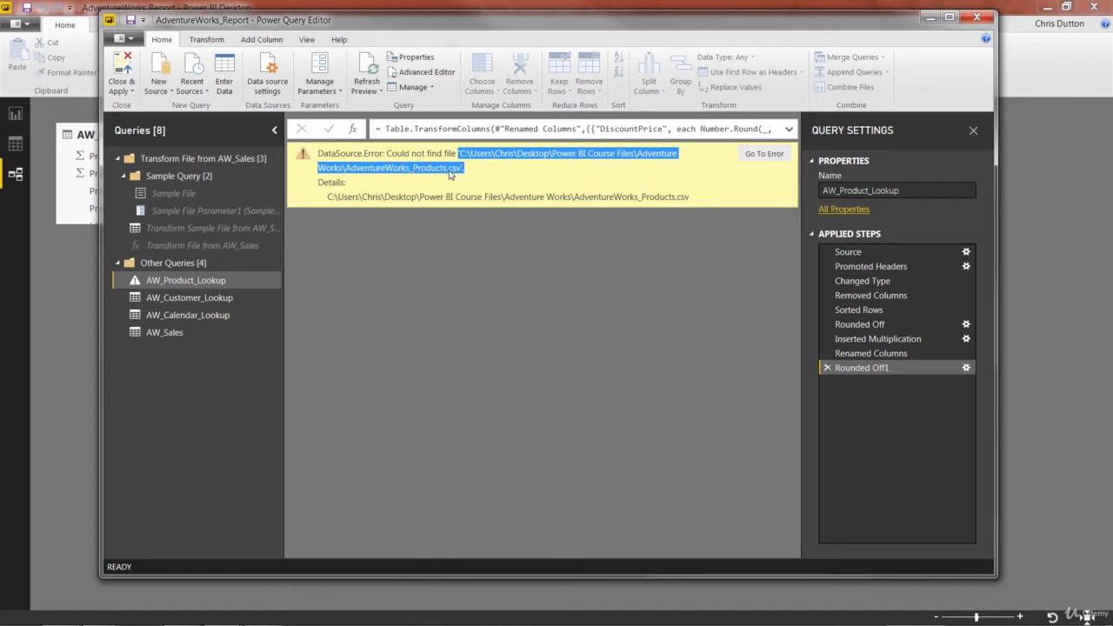
left_click(877, 339)
left_click(859, 309)
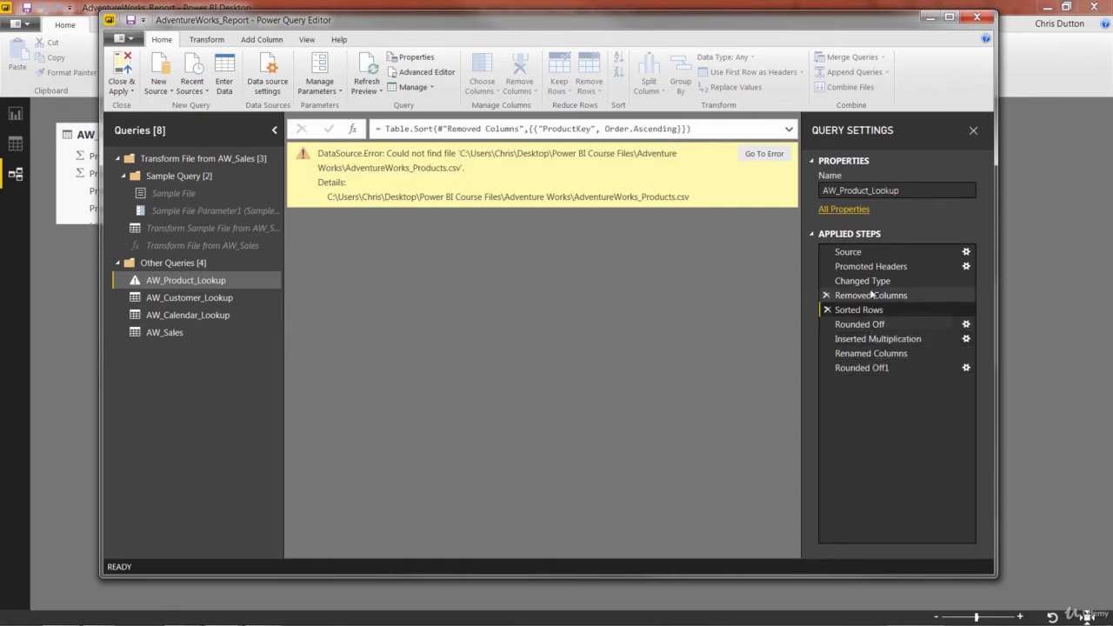
left_click(856, 281)
left_click(863, 252)
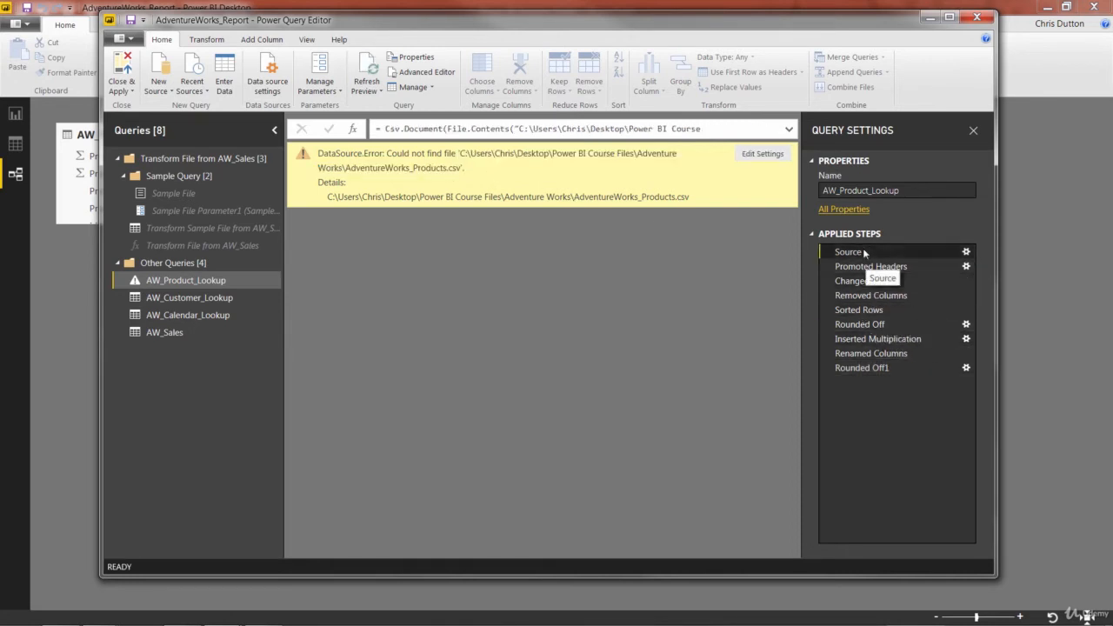
left_click(789, 129)
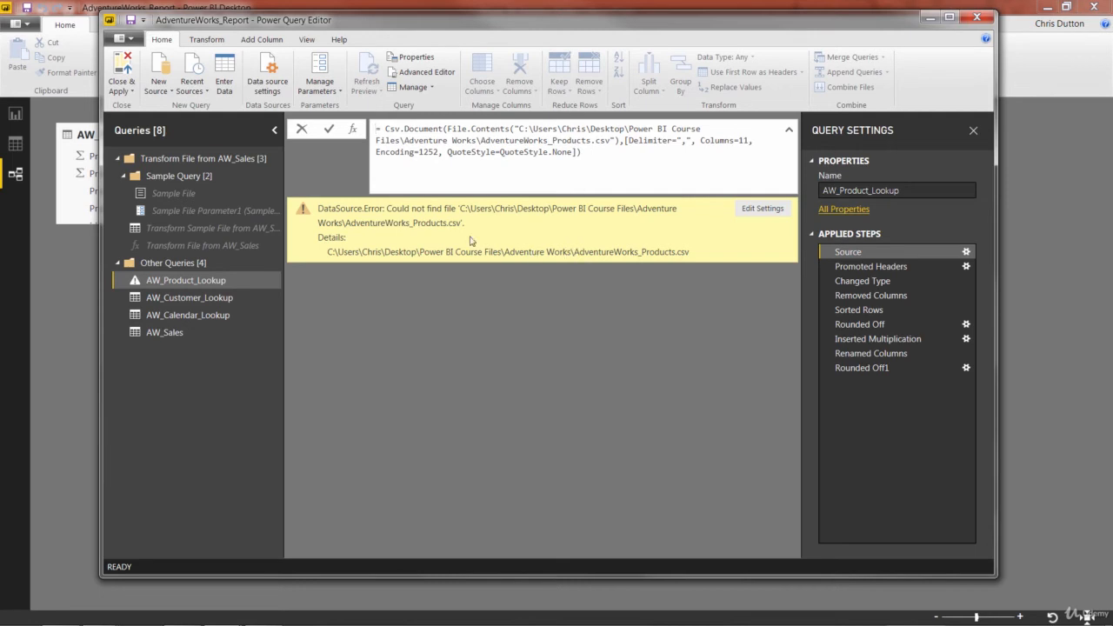
Step: Change the source of the adventureworks_products.csv data source to the AdventureWorks_Products2 file in the Adventure Works folder
left_click(265, 70)
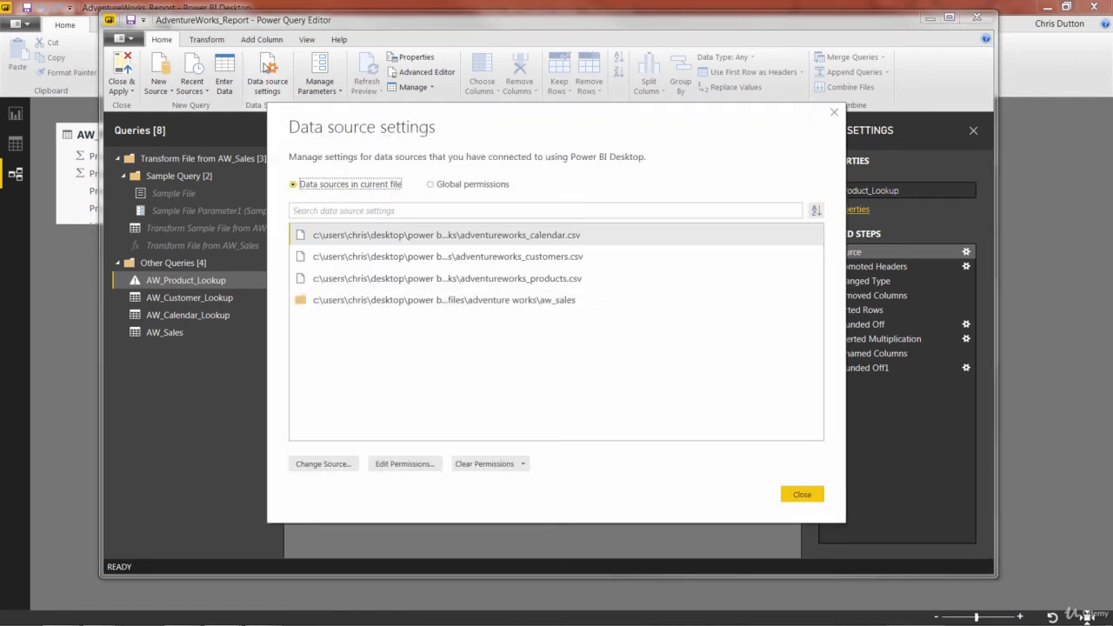
left_click(511, 278)
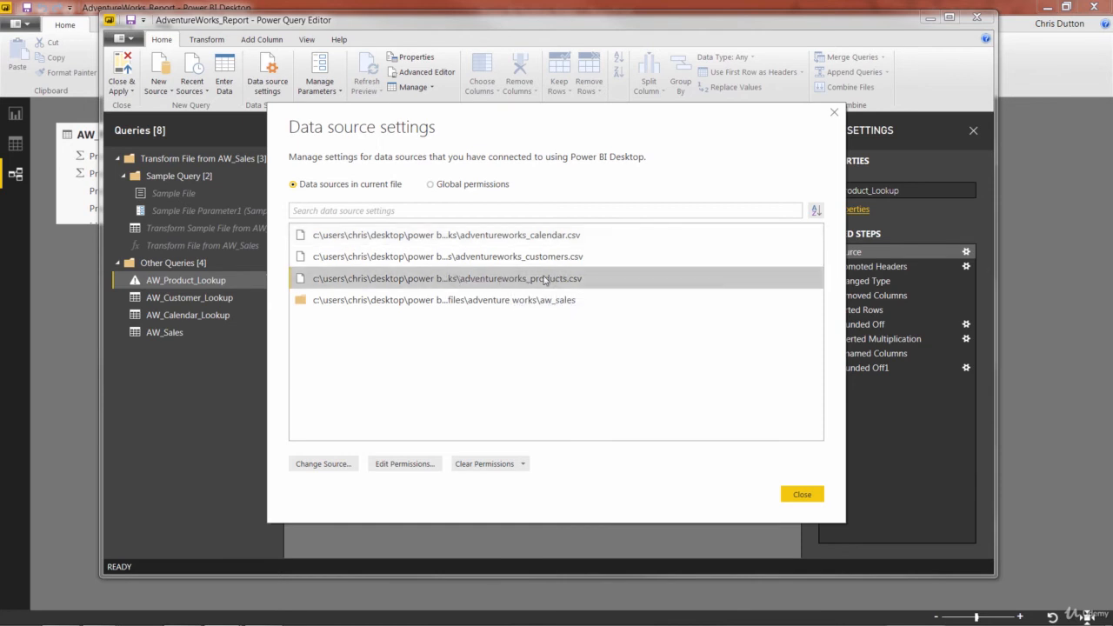
left_click(326, 465)
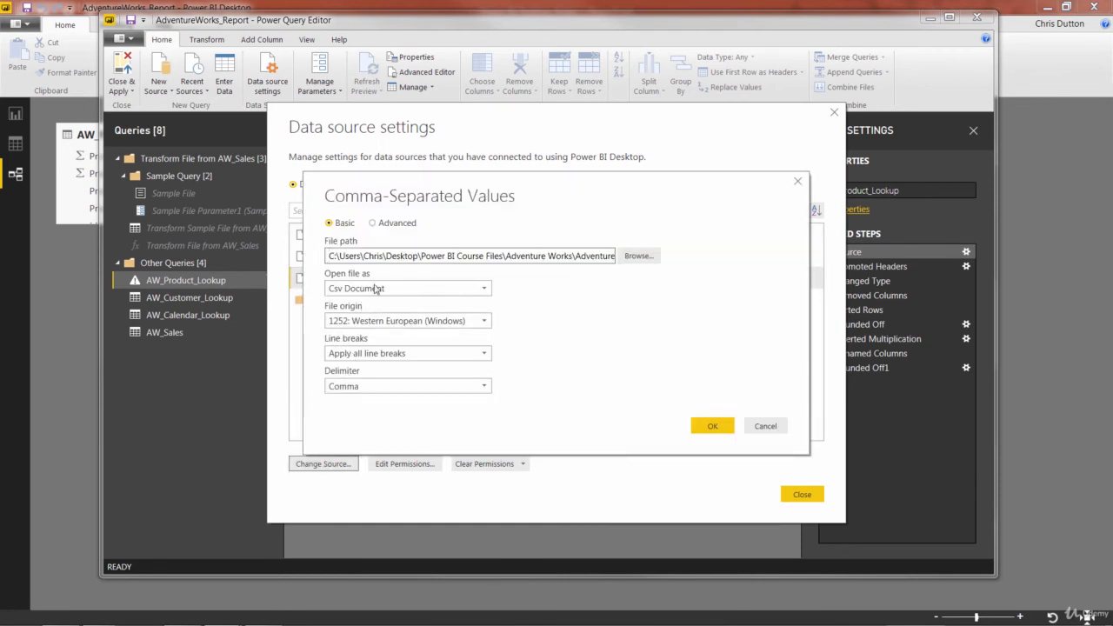
left_click(636, 257)
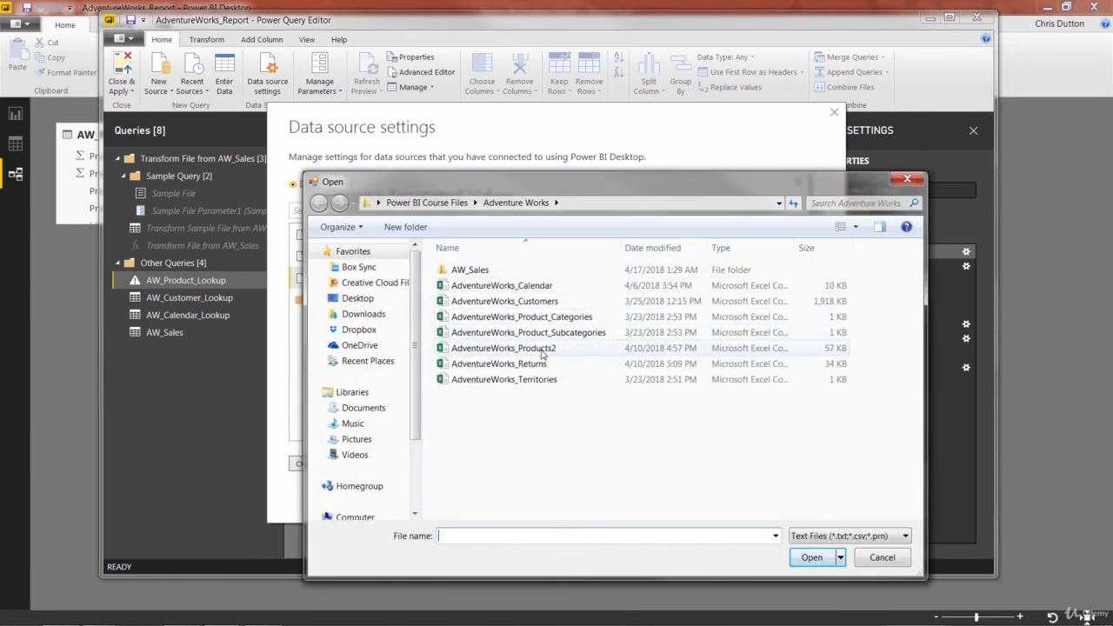
left_click(503, 348)
left_click(811, 557)
left_click(713, 425)
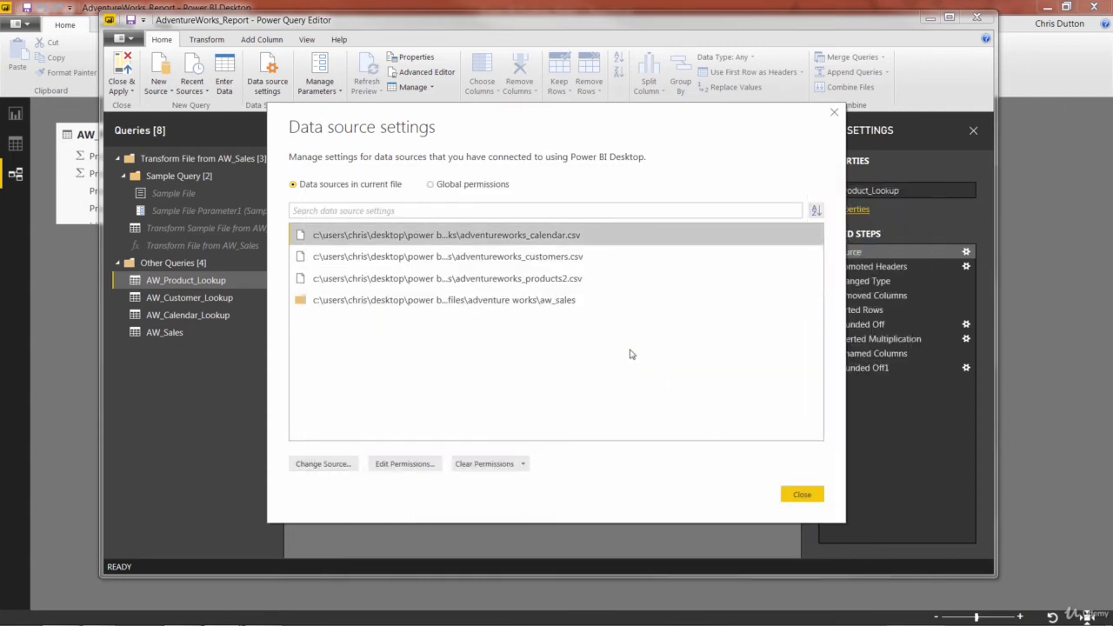
left_click(801, 495)
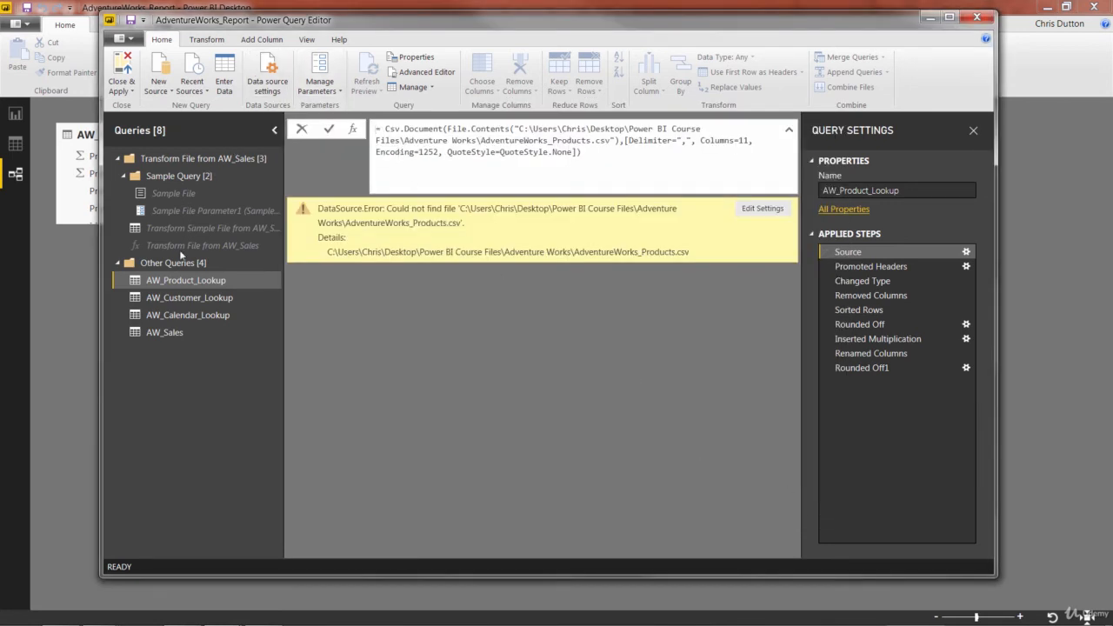
Step: Refresh the AW_Product_Lookup preview and check the data at each applied step from Promoted Headers through Rounded Off1
left_click(355, 67)
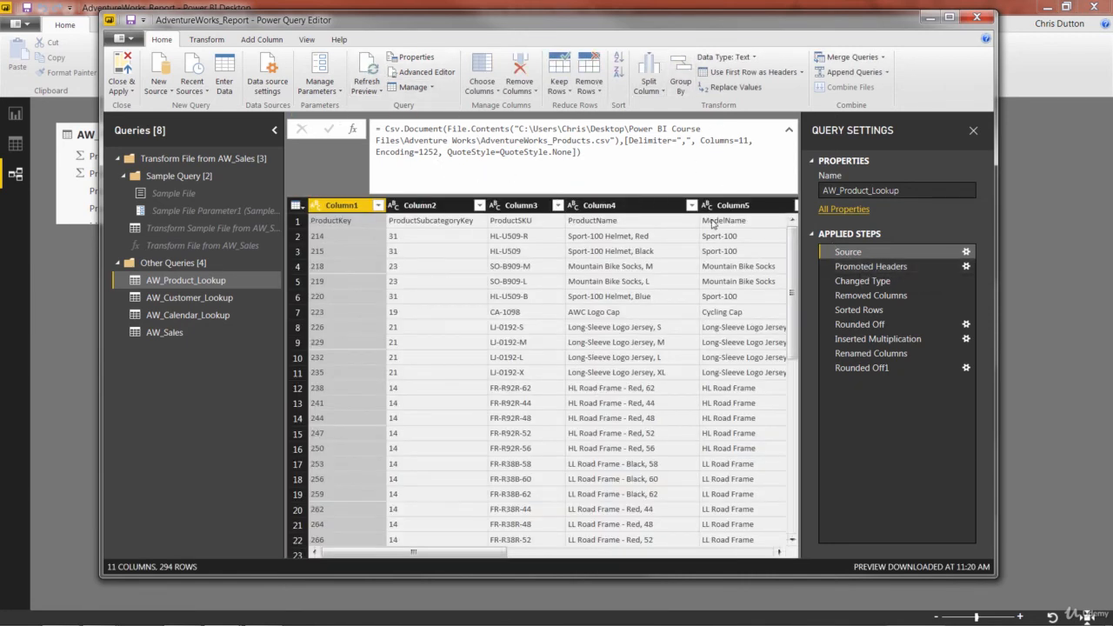
left_click(886, 267)
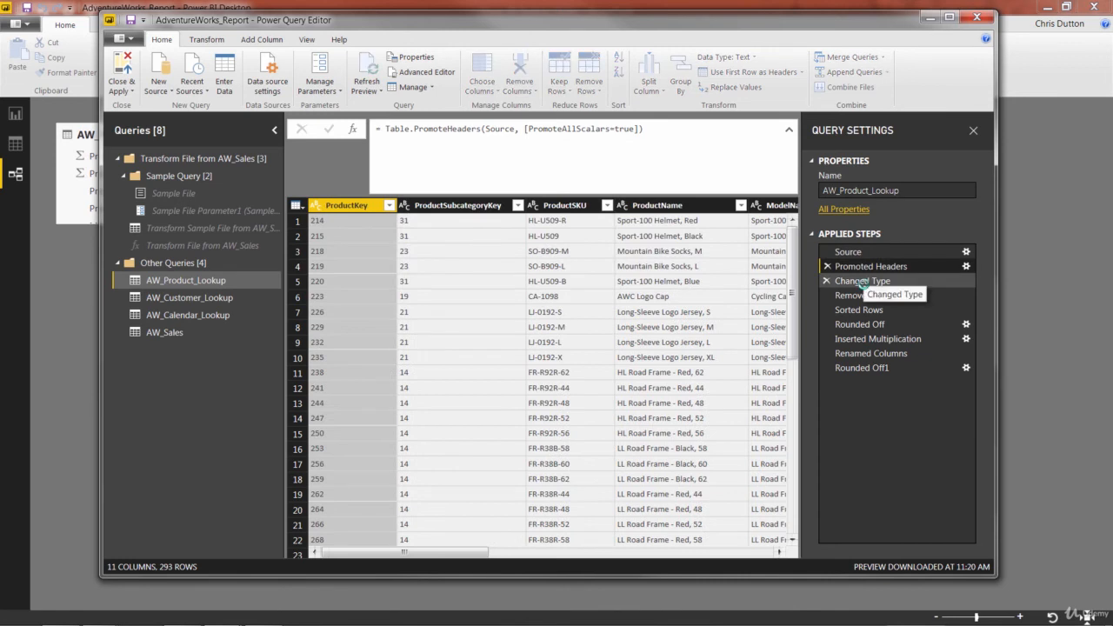
left_click(862, 281)
left_click(861, 297)
left_click(859, 311)
left_click(858, 324)
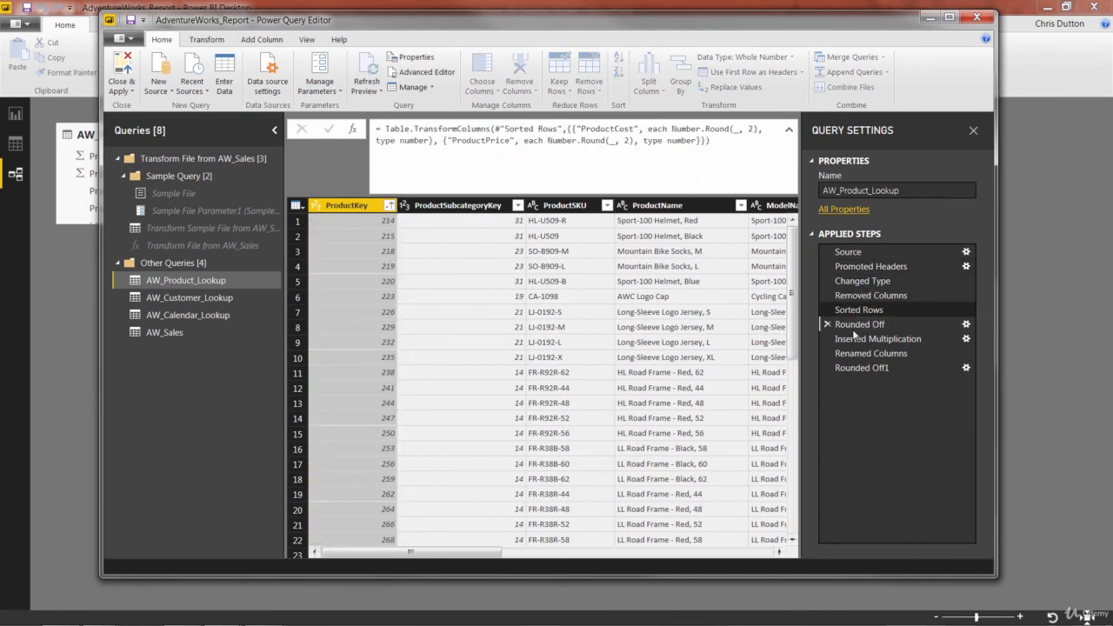
left_click(855, 339)
left_click(854, 367)
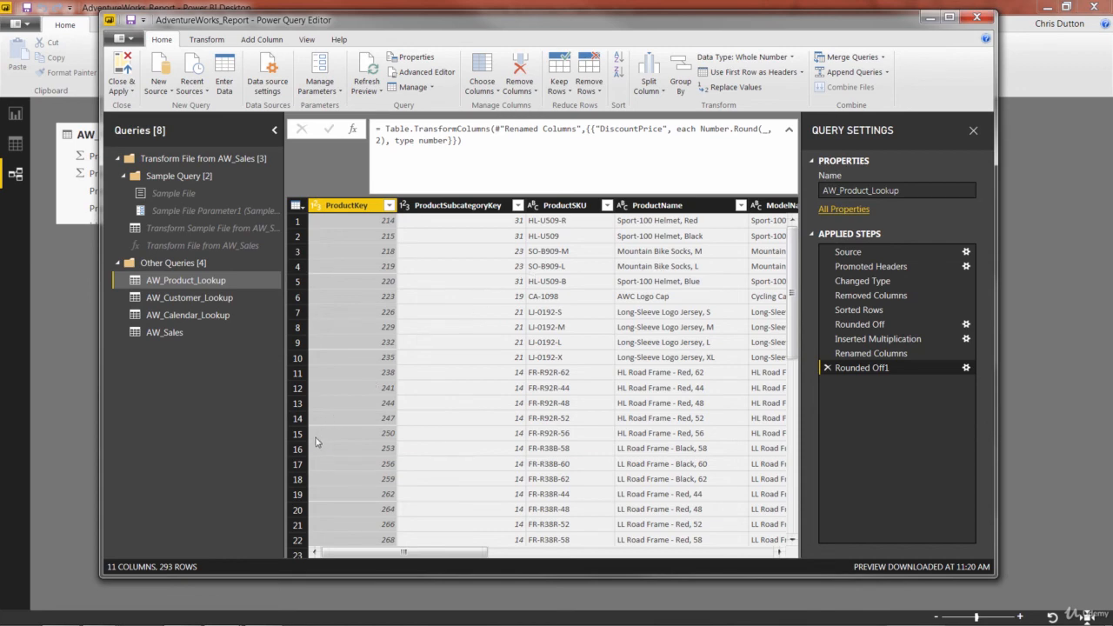
Step: In File Explorer, rename the AdventureWorks_Products2 file back to AdventureWorks_Products and close the folder window
key("alt+Tab")
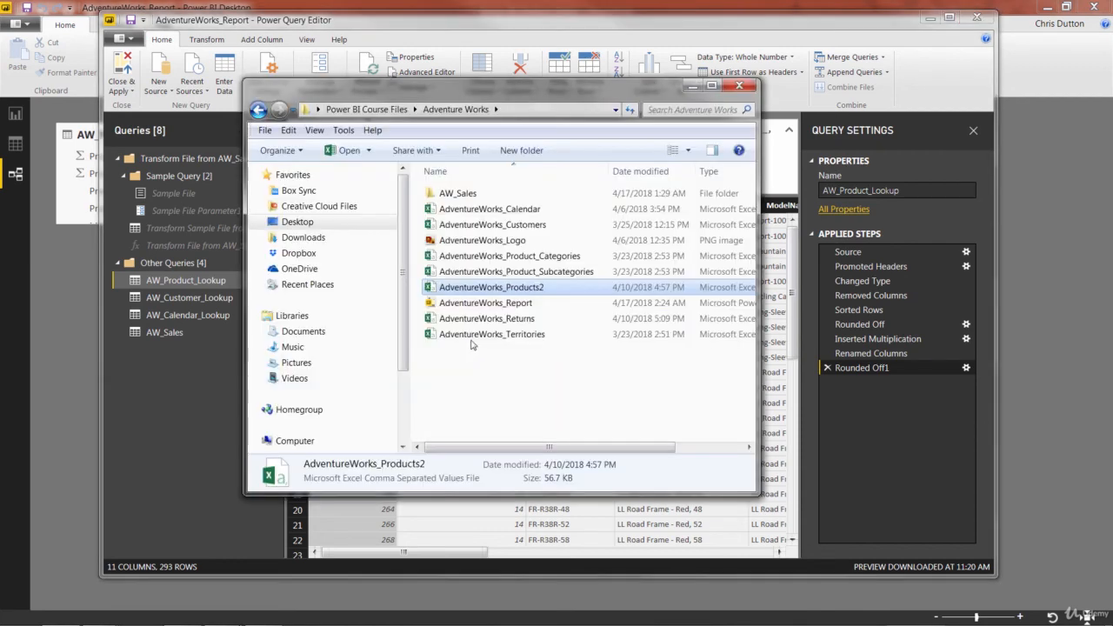
left_click(539, 292)
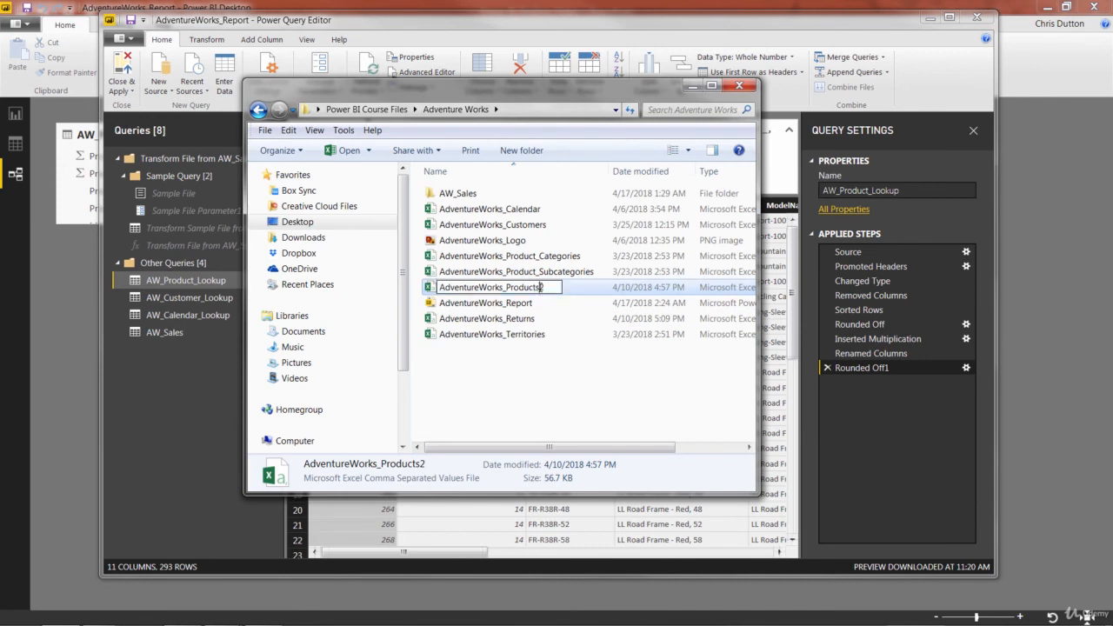
key("BackSpace")
key("Return")
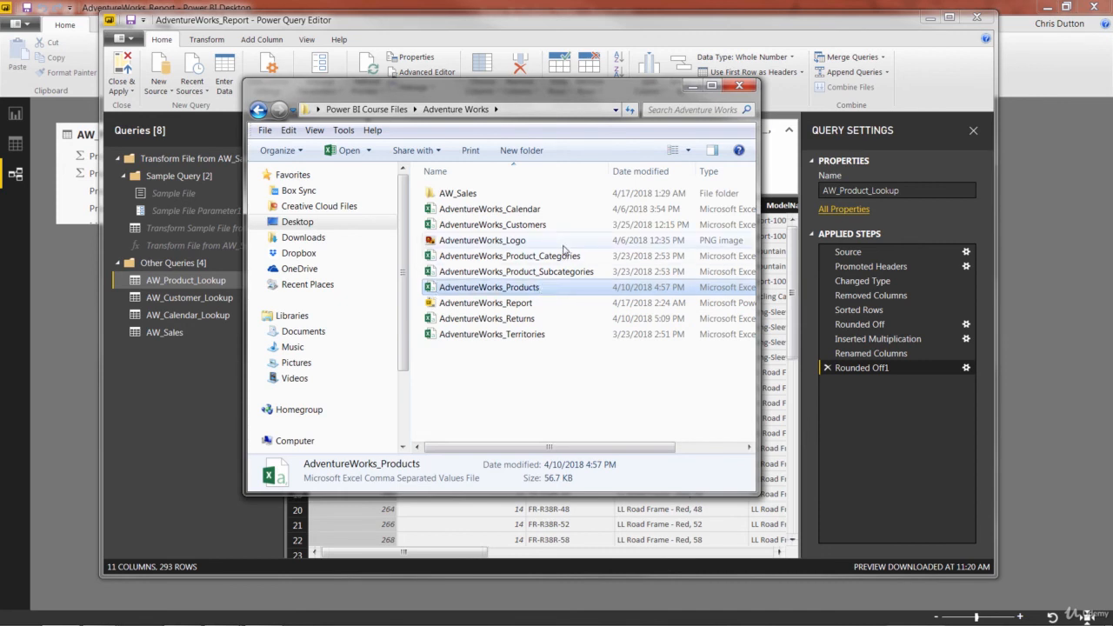
left_click(740, 87)
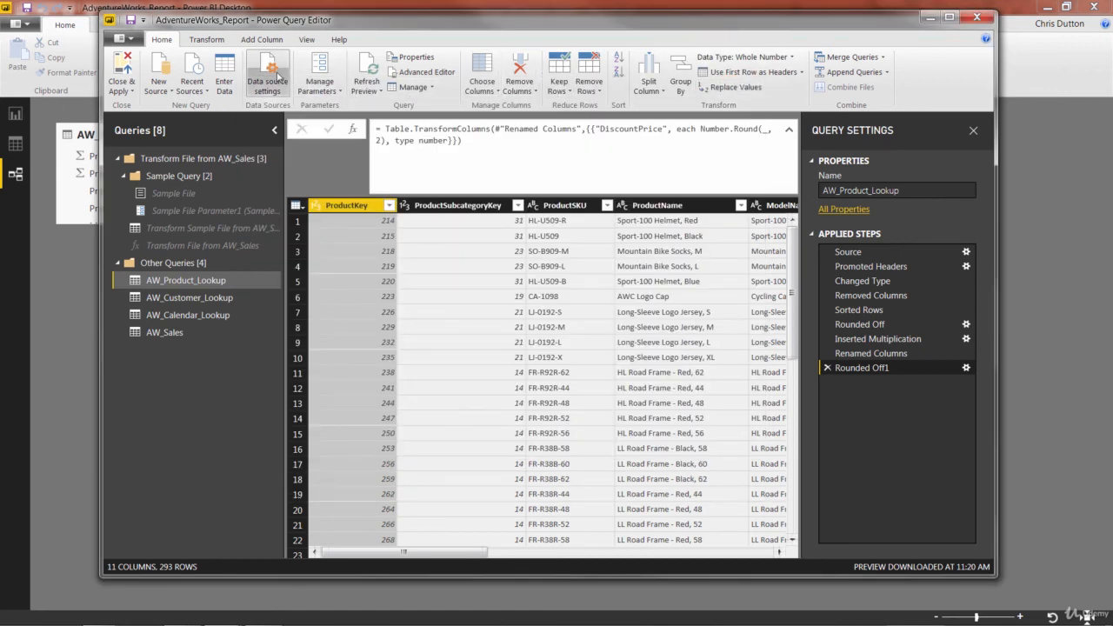
Step: Change the source of the adventureworks_products2.csv data source to the AdventureWorks_Products file in the Adventure Works folder
left_click(269, 82)
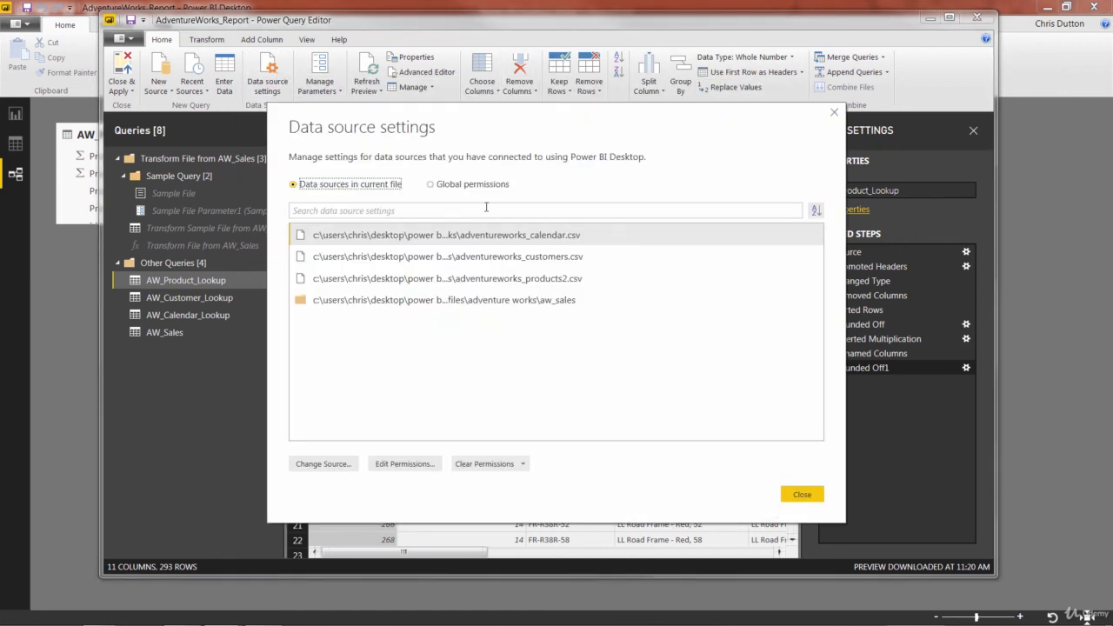
left_click(516, 278)
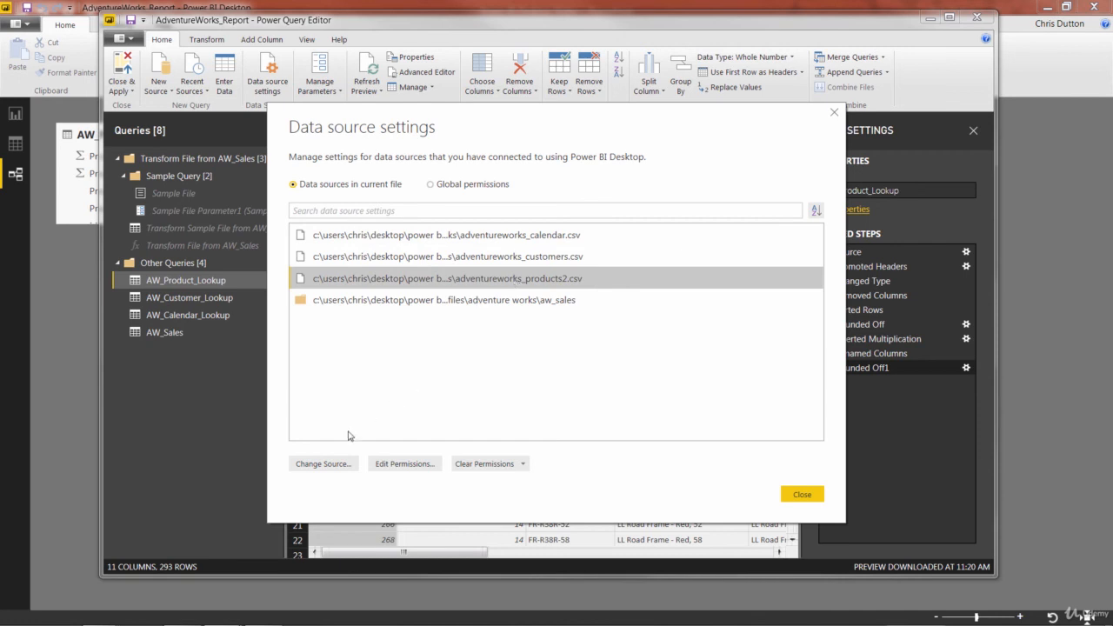
left_click(322, 463)
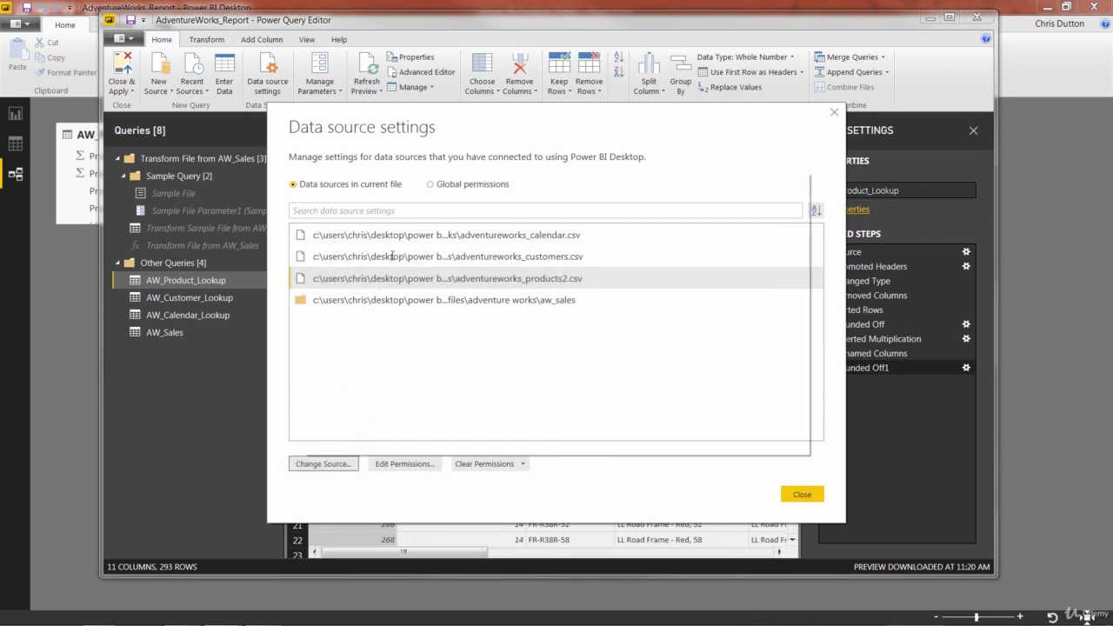
left_click(637, 255)
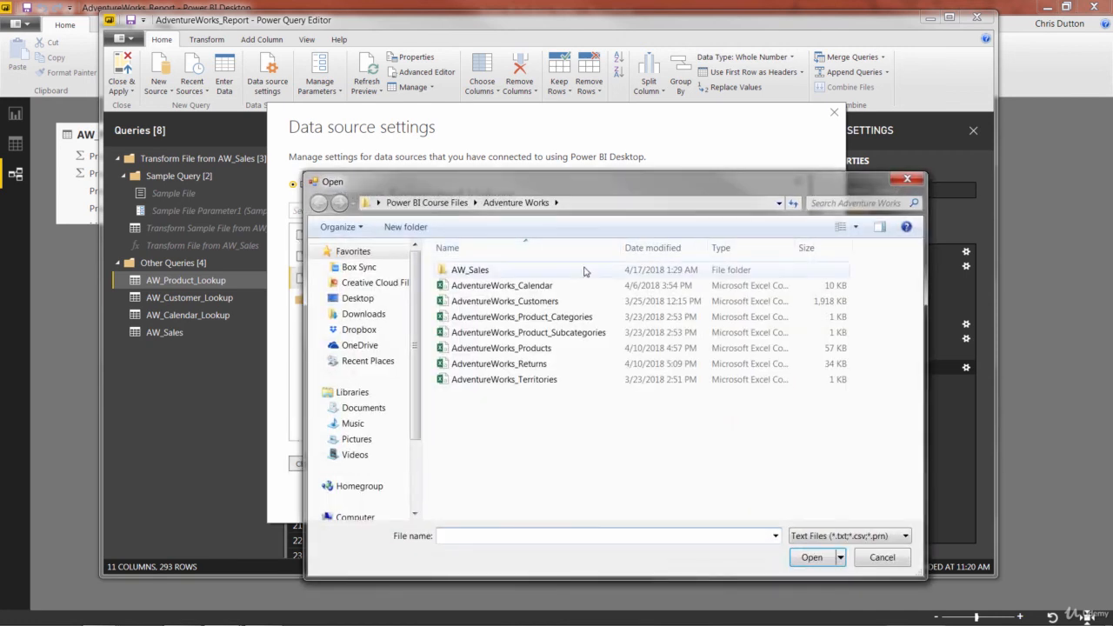
left_click(500, 348)
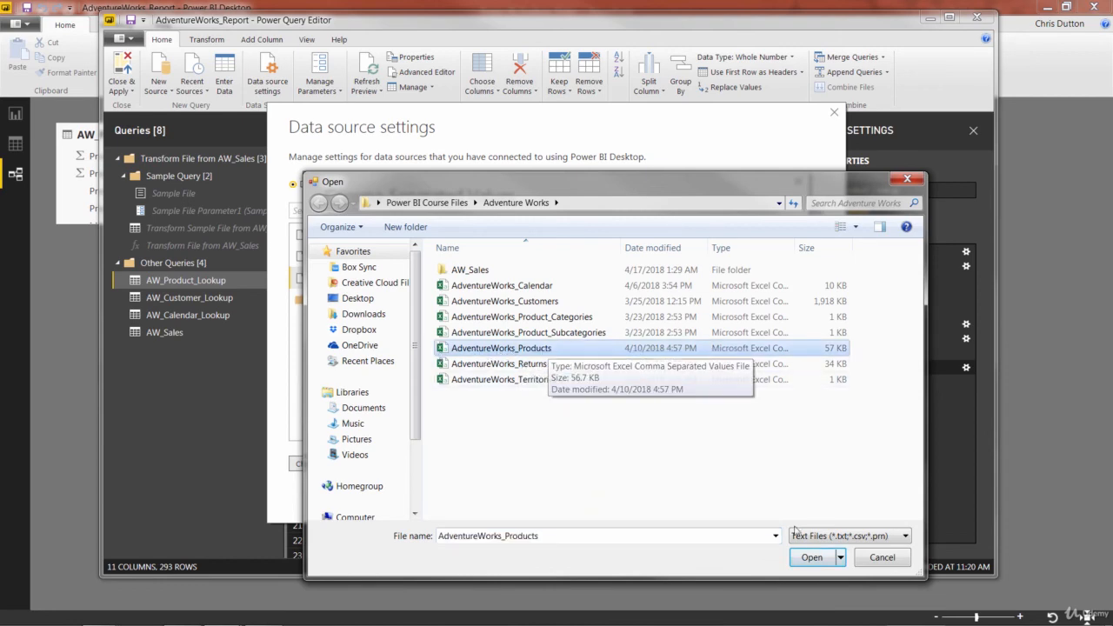
left_click(810, 557)
left_click(716, 426)
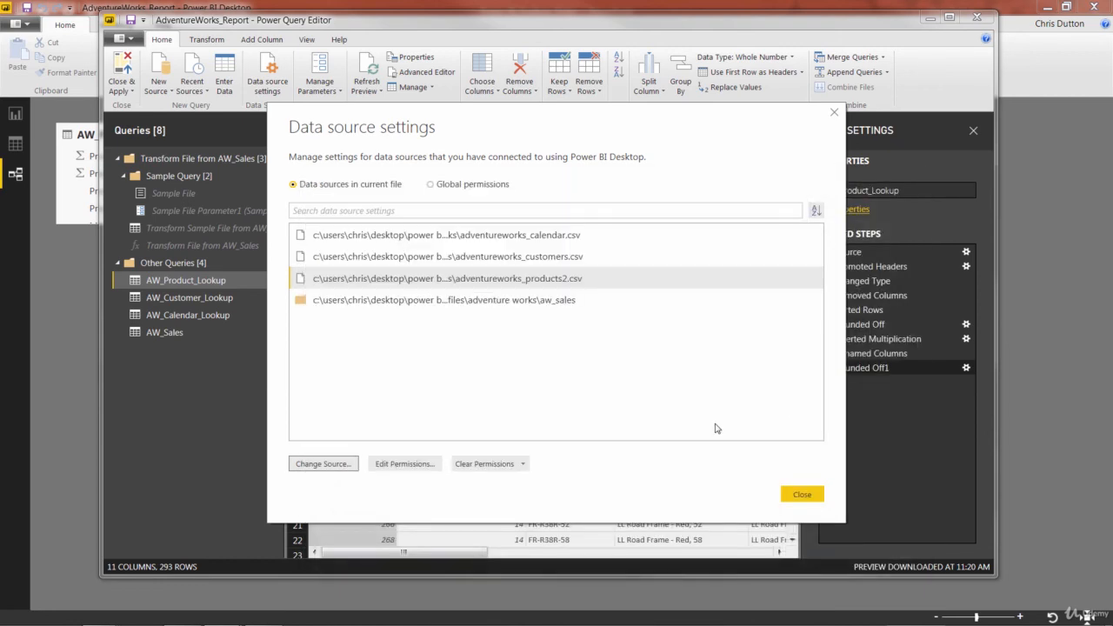
left_click(791, 495)
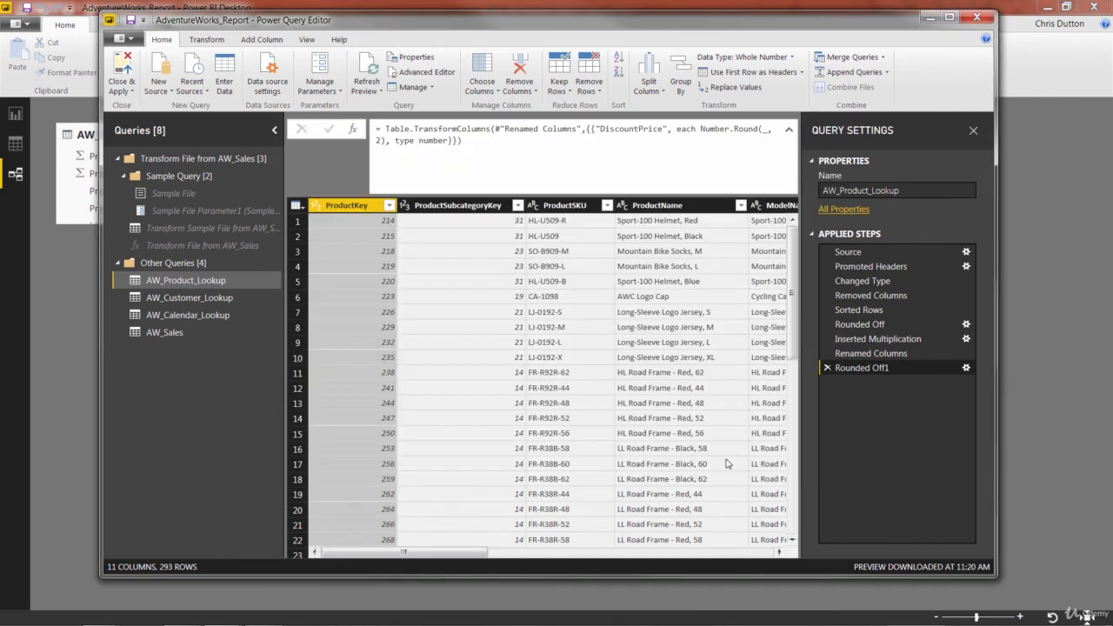
Step: Refresh the AW_Product_Lookup preview and collapse the formula bar to a single line
left_click(371, 66)
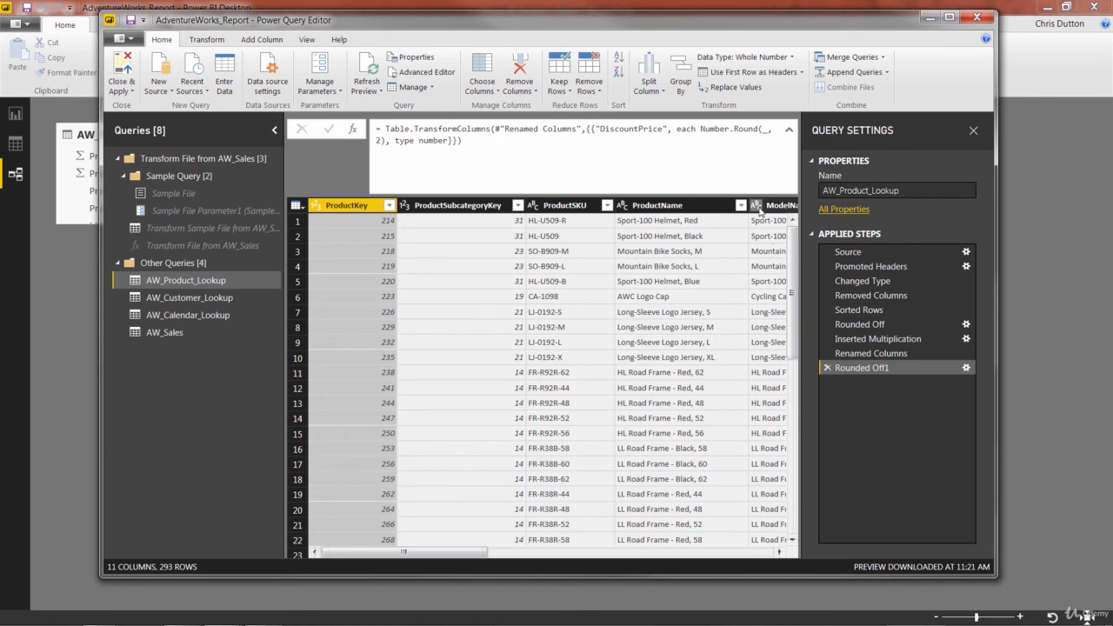
left_click(789, 129)
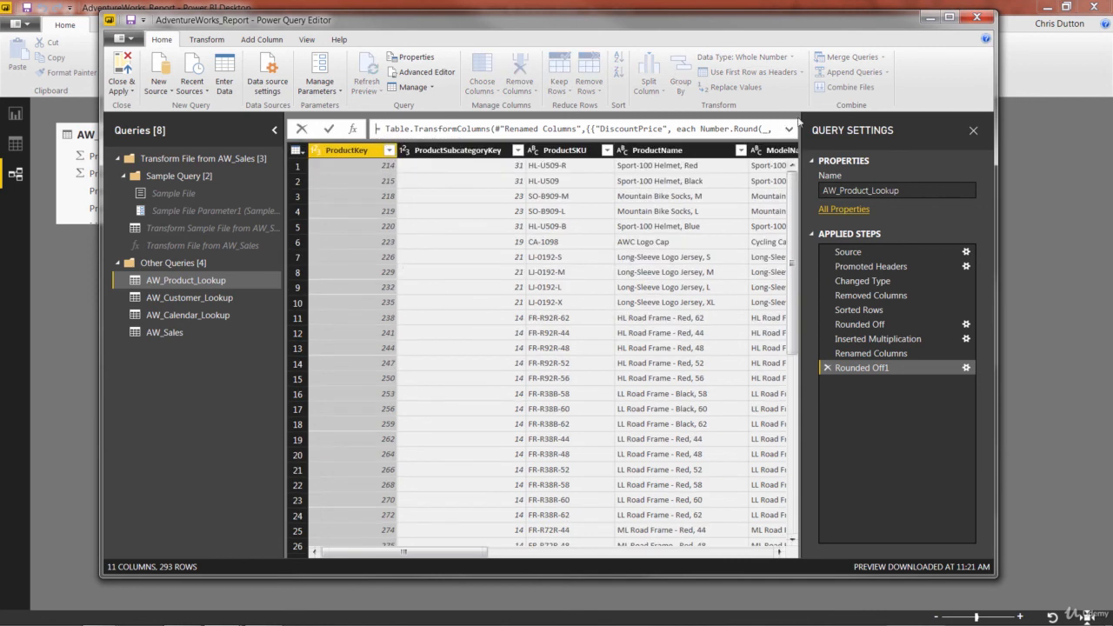